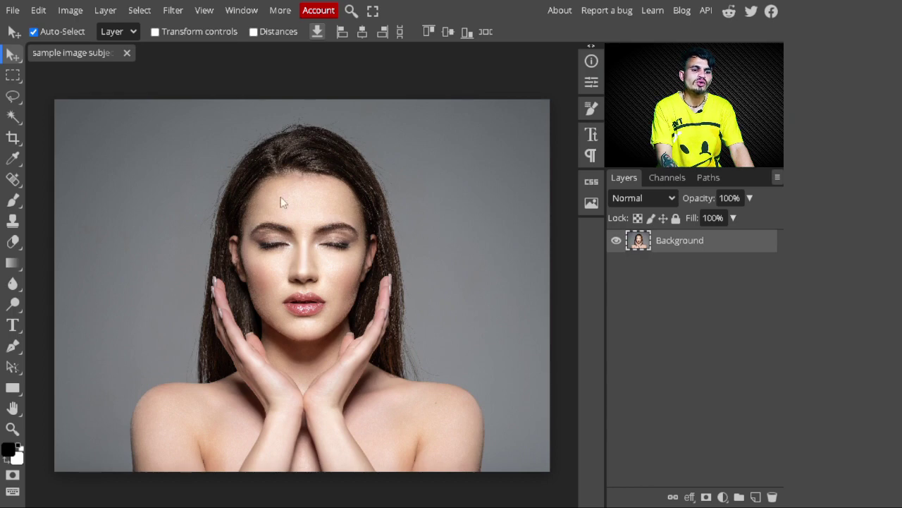
- Place the file "sample image crack texture" into the portrait document as a new layer
click(12, 10)
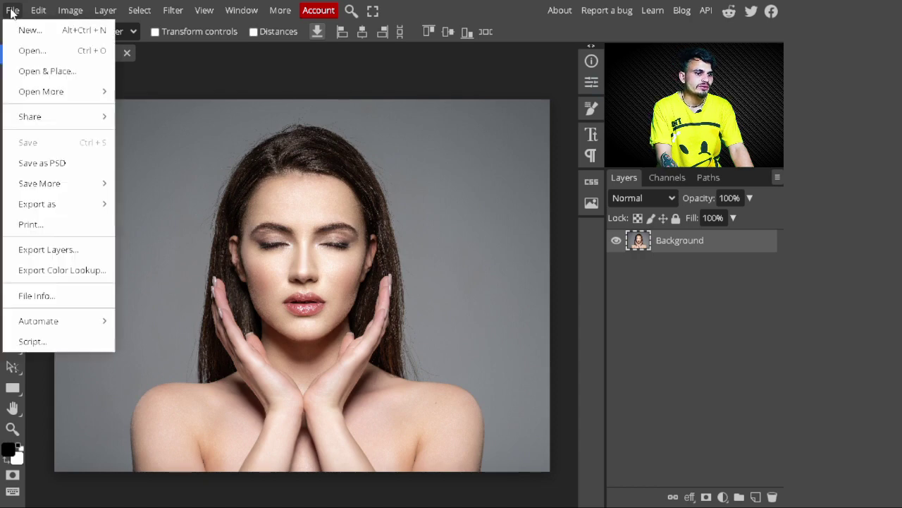
key(Escape)
click(68, 77)
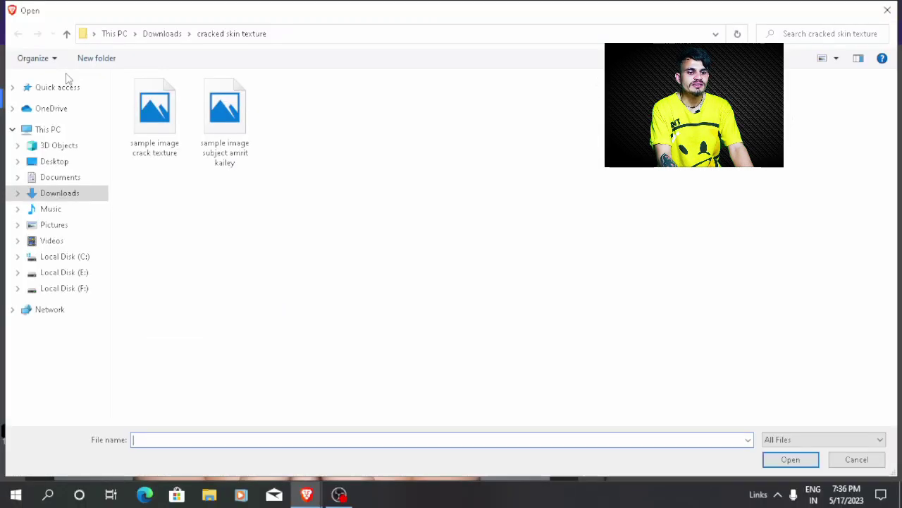
click(167, 128)
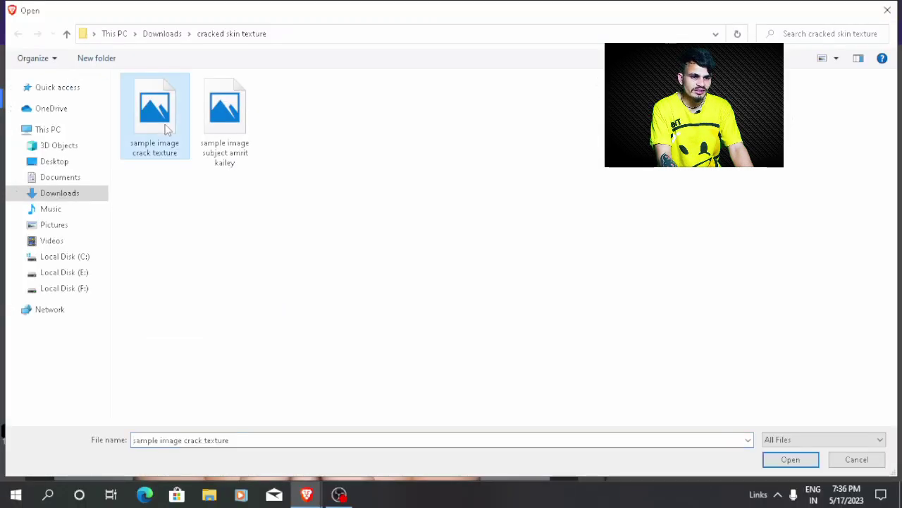
click(793, 462)
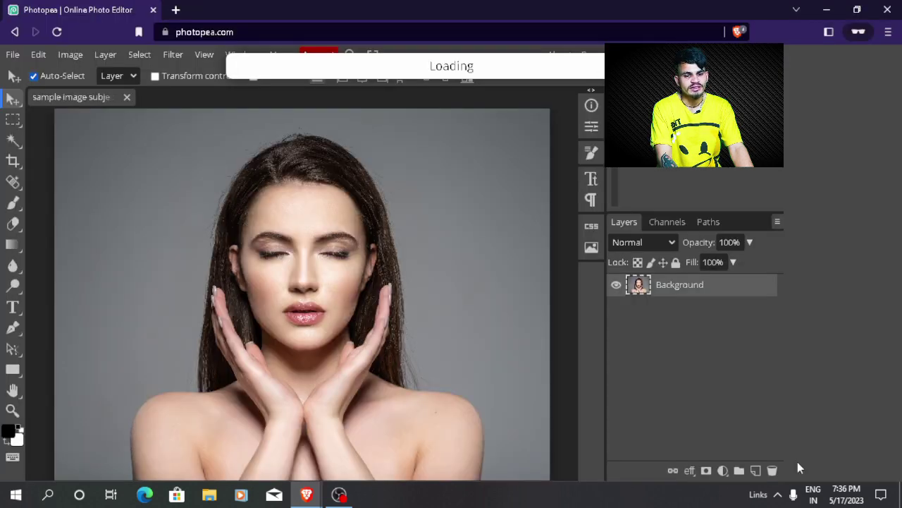
key(F11)
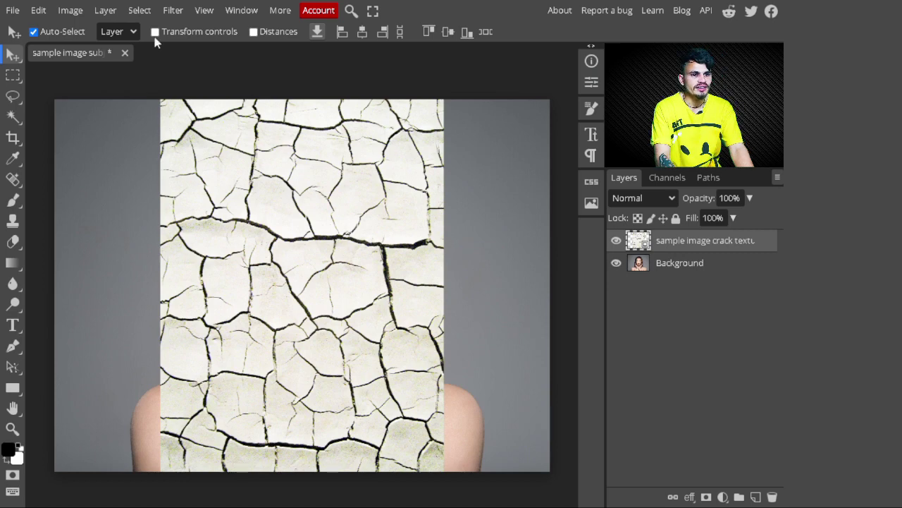
- Enlarge the crack texture layer proportionally so it extends further over the woman's shoulder
key(ctrl+t)
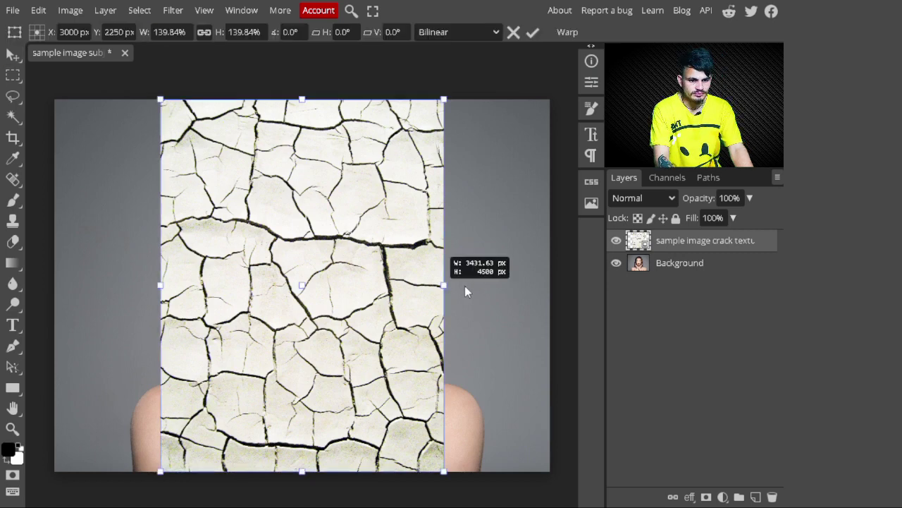
drag(467, 285, 483, 289)
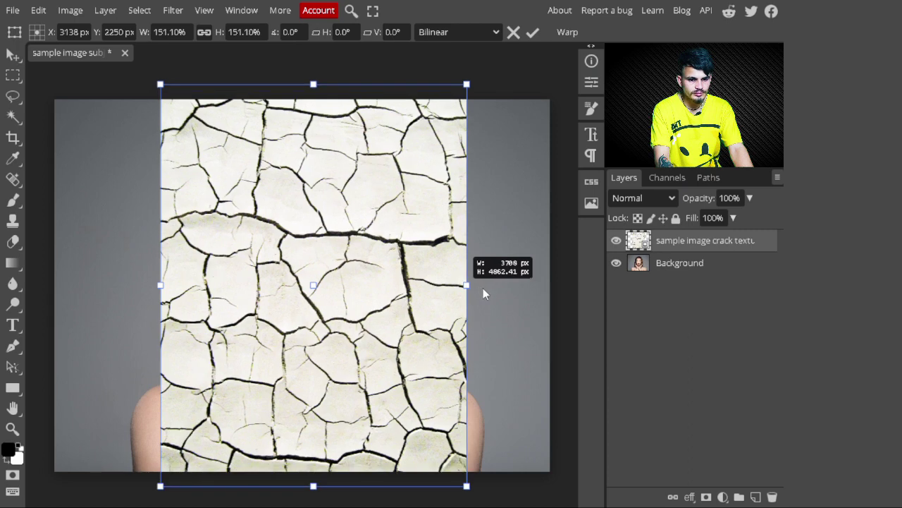
drag(483, 287, 477, 287)
key(Return)
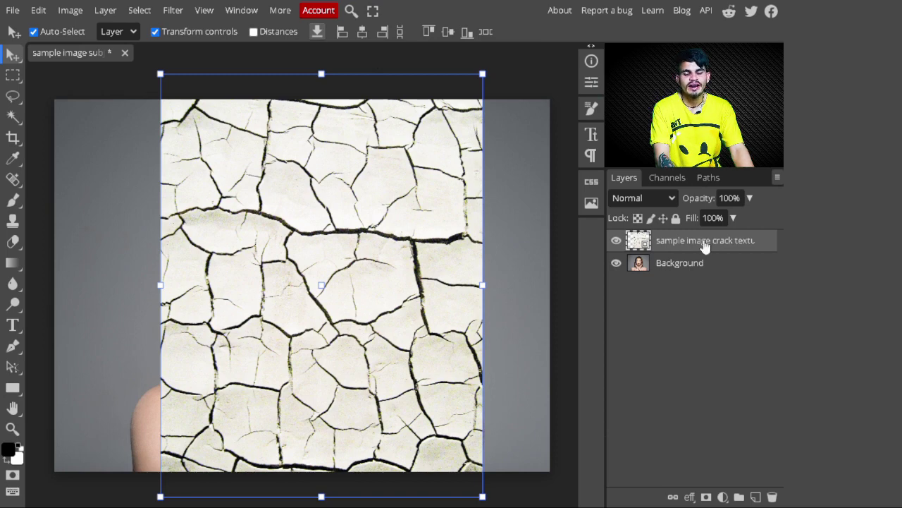
- Set the crack texture layer's blend mode to Multiply
click(646, 197)
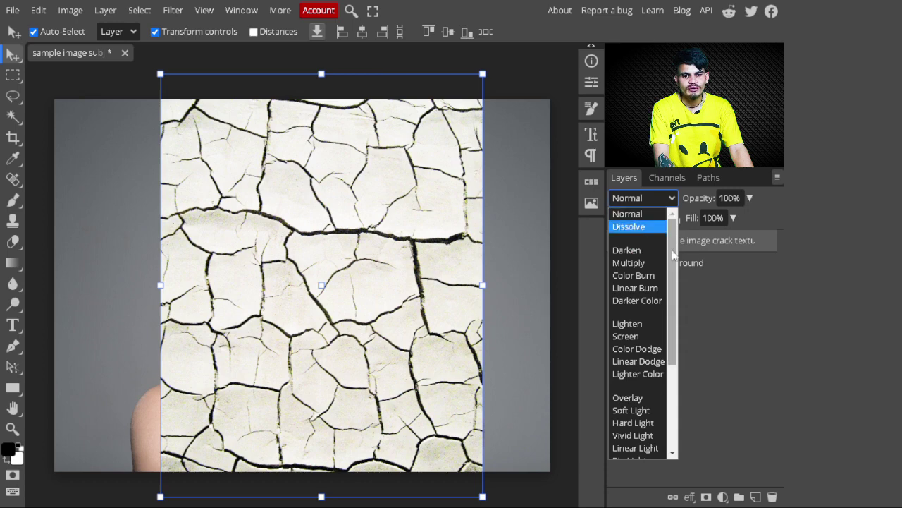
mouse_move(670, 250)
mouse_down()
mouse_move(671, 312)
mouse_move(670, 254)
mouse_up()
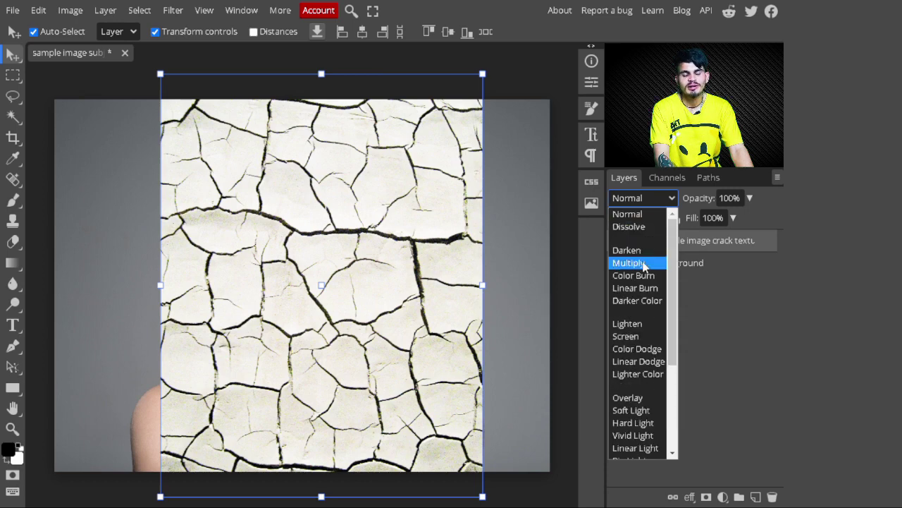
key(Escape)
key(Down)
key(Down)
key(Down)
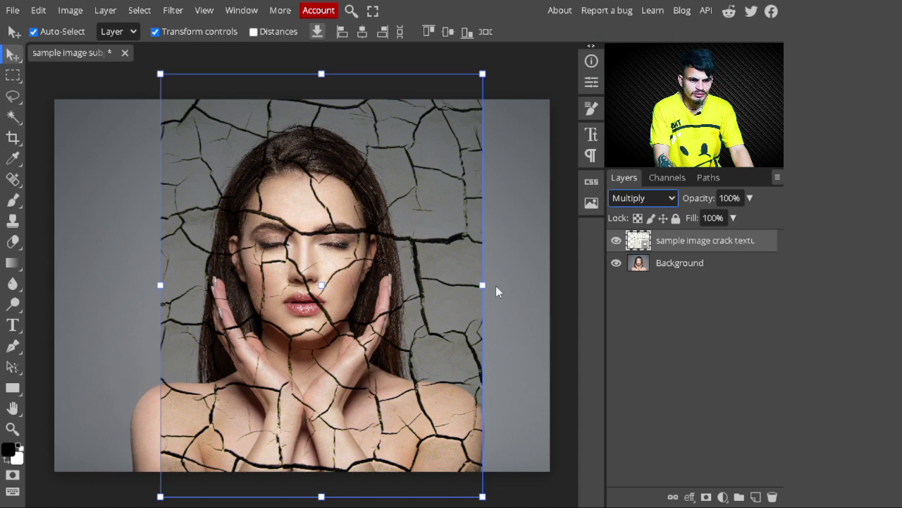
- Scale the crack texture to about 170% and shift it down so the cracks run across the face and both shoulders
drag(503, 286, 517, 287)
drag(393, 209, 391, 221)
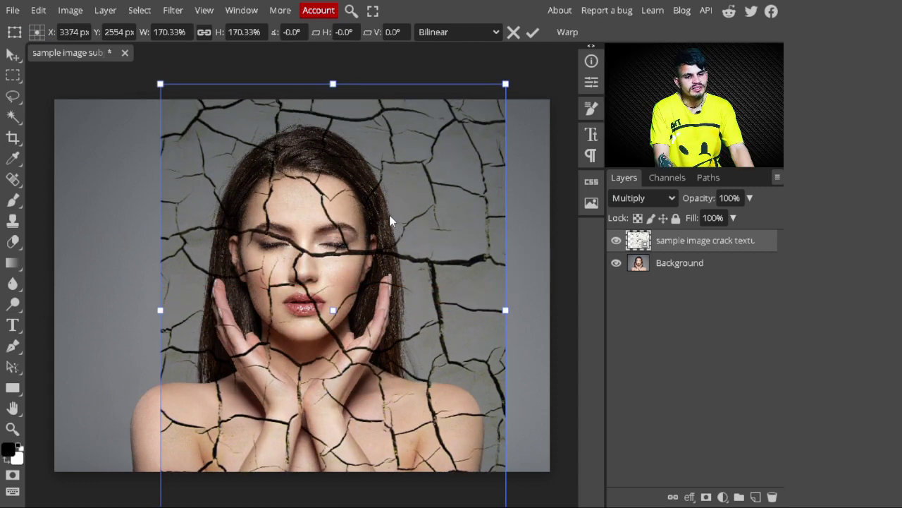
click(532, 35)
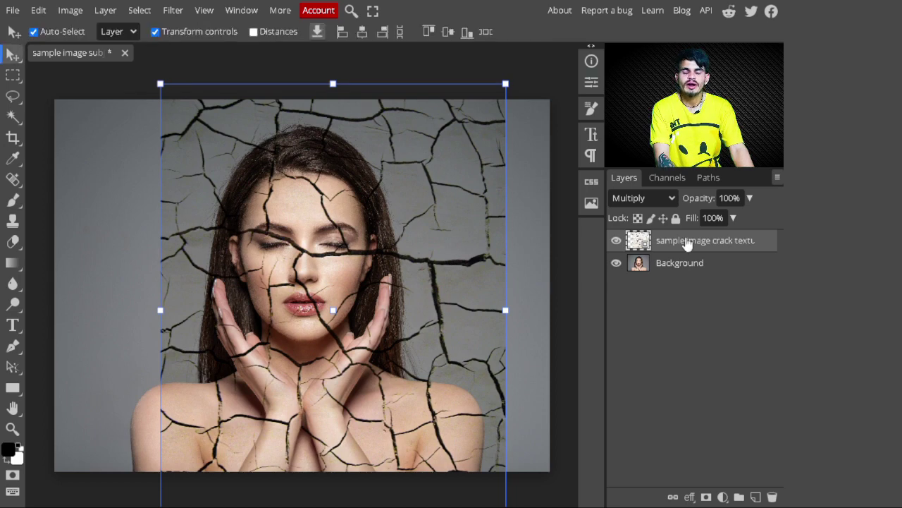
- Hide the crack texture layer and duplicate the Background layer
click(617, 241)
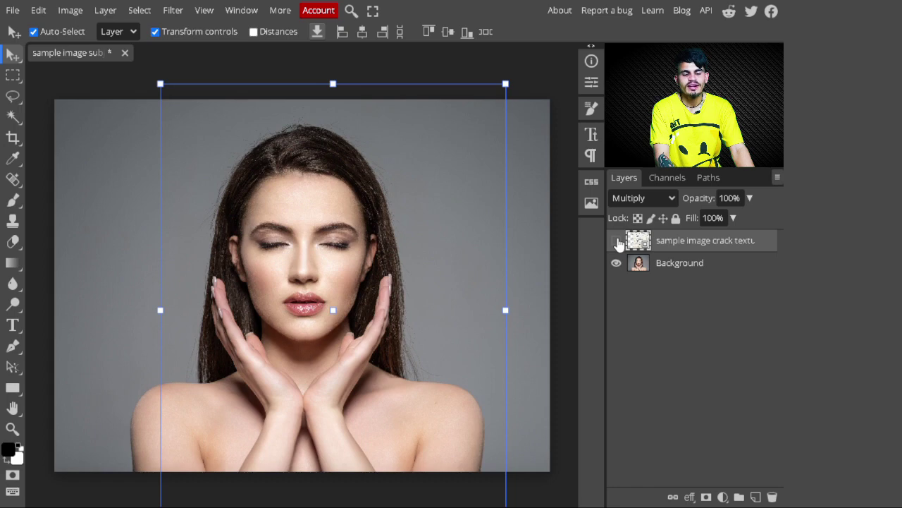
click(696, 268)
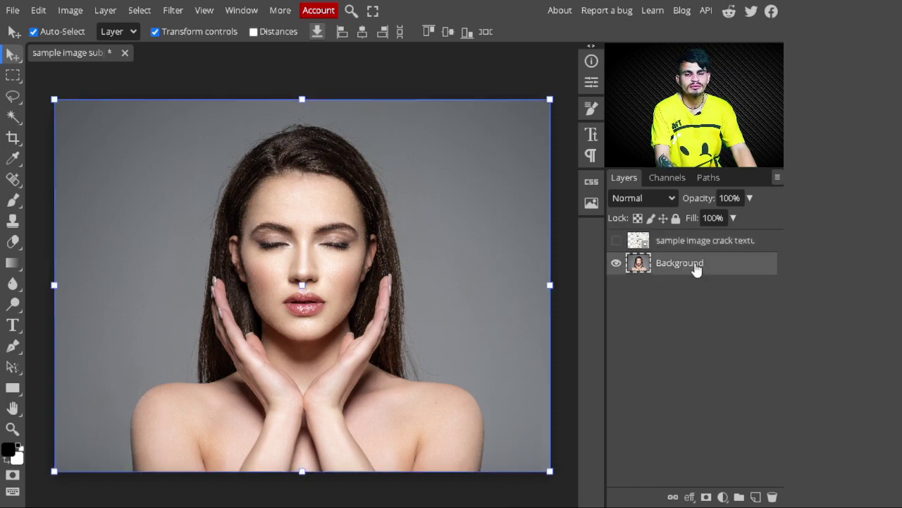
key(ctrl+j)
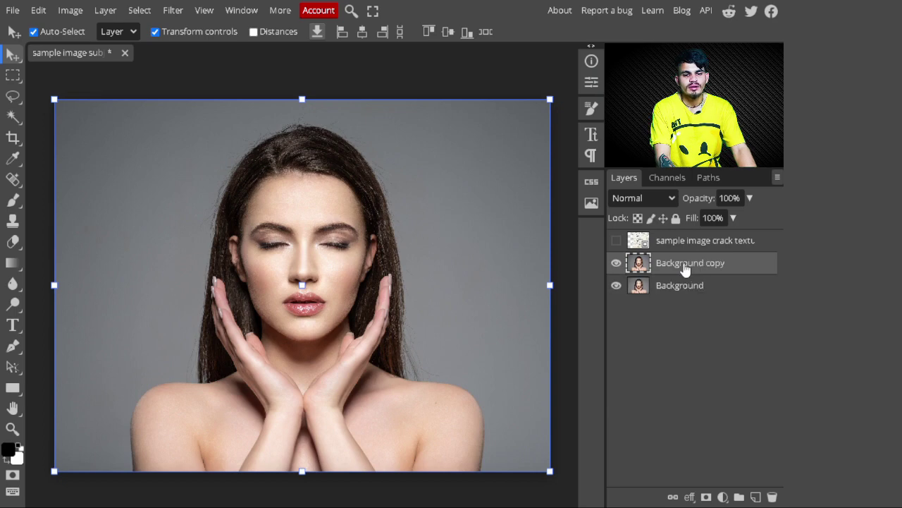
- Rename the duplicated background layer "subject" and convert it to a smart object
double_click(685, 267)
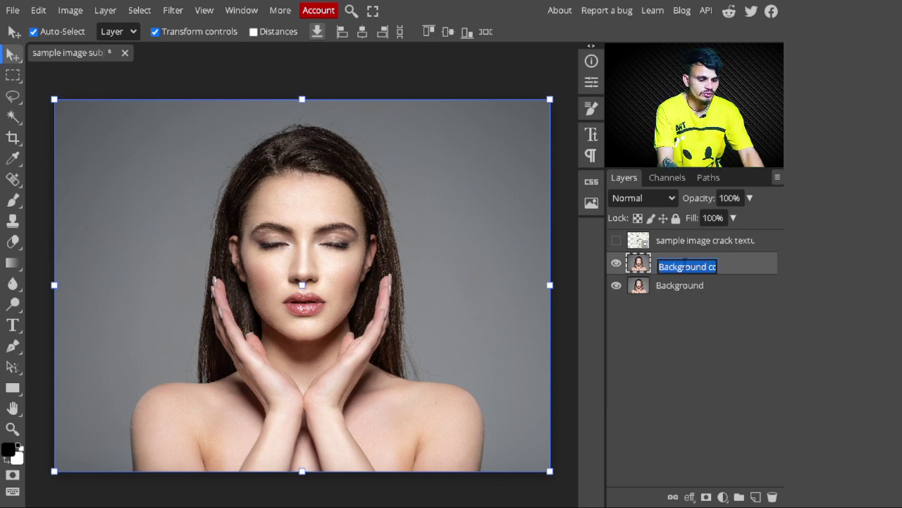
text(subject)
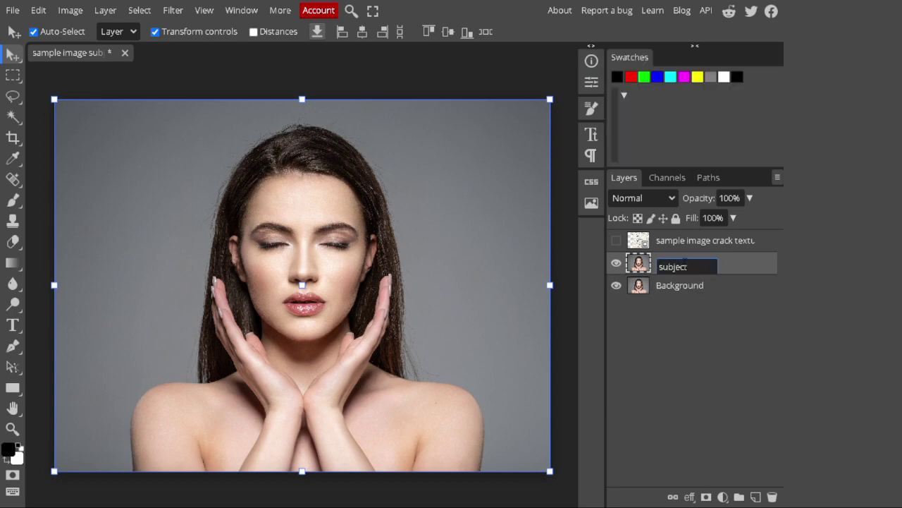
right_click(723, 269)
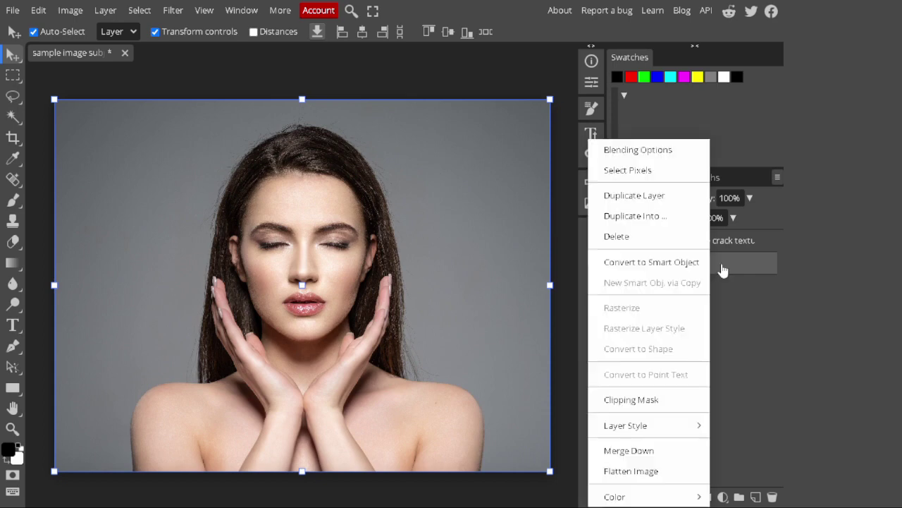
click(657, 264)
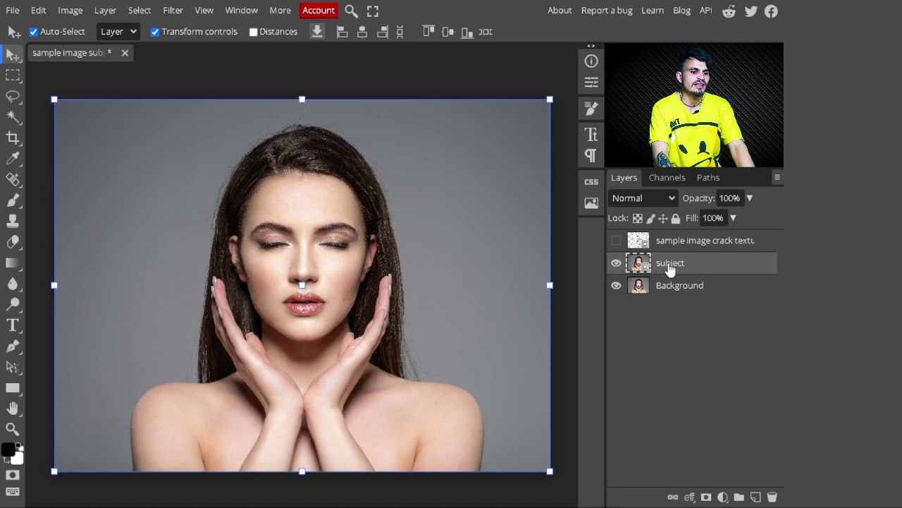
- Mask the subject layer to the woman's outline using Select Subject, and show the crack texture layer again
key(w)
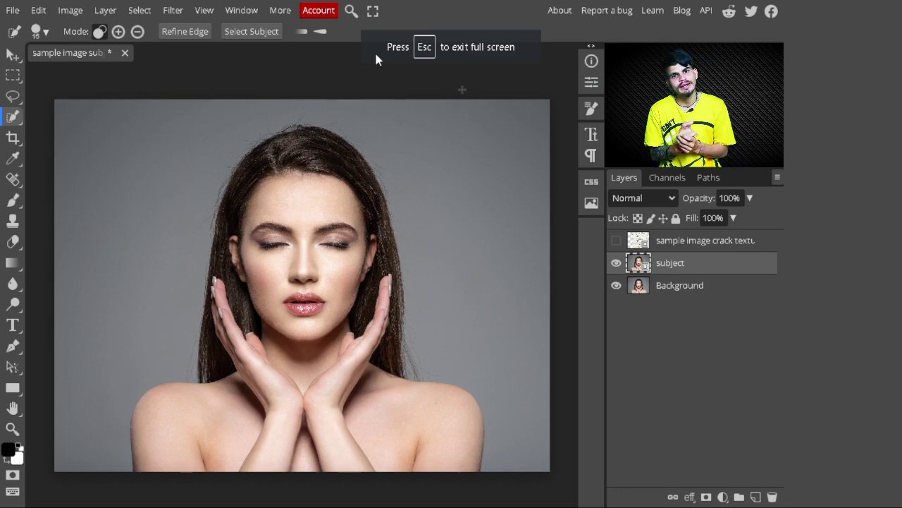
click(253, 33)
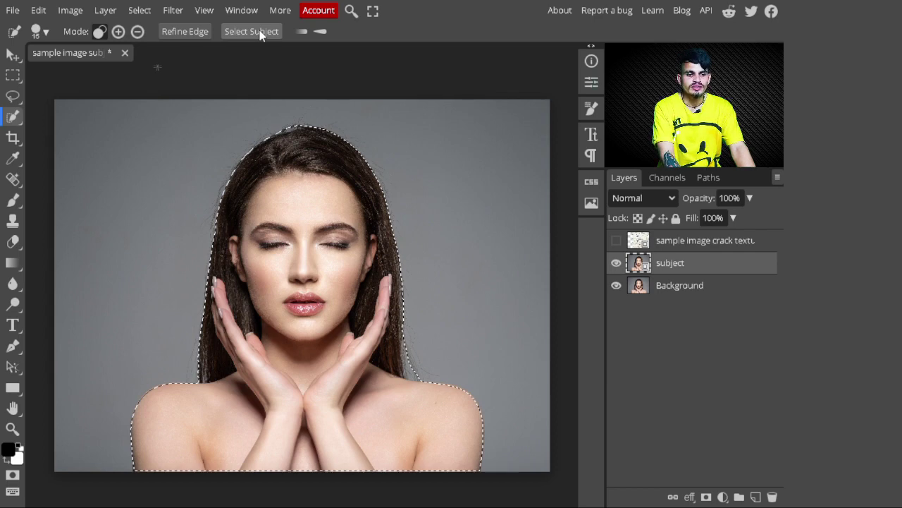
click(706, 496)
click(616, 284)
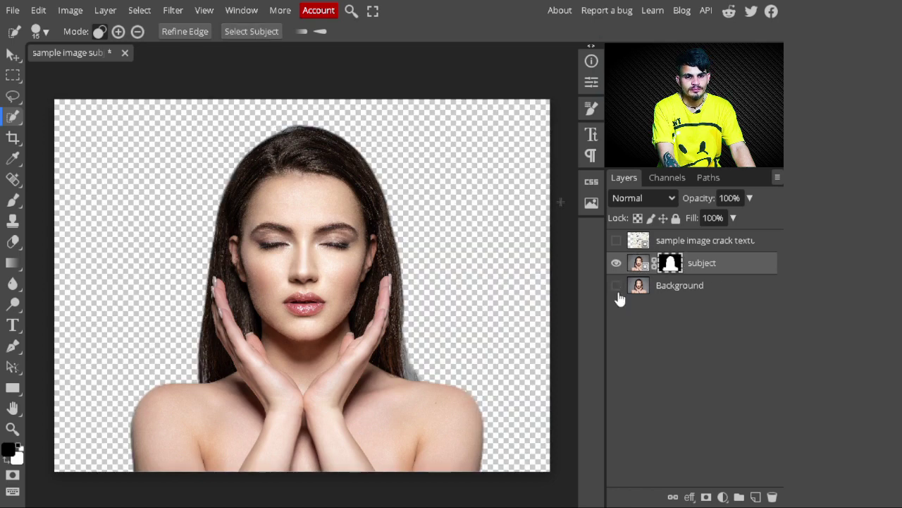
click(616, 286)
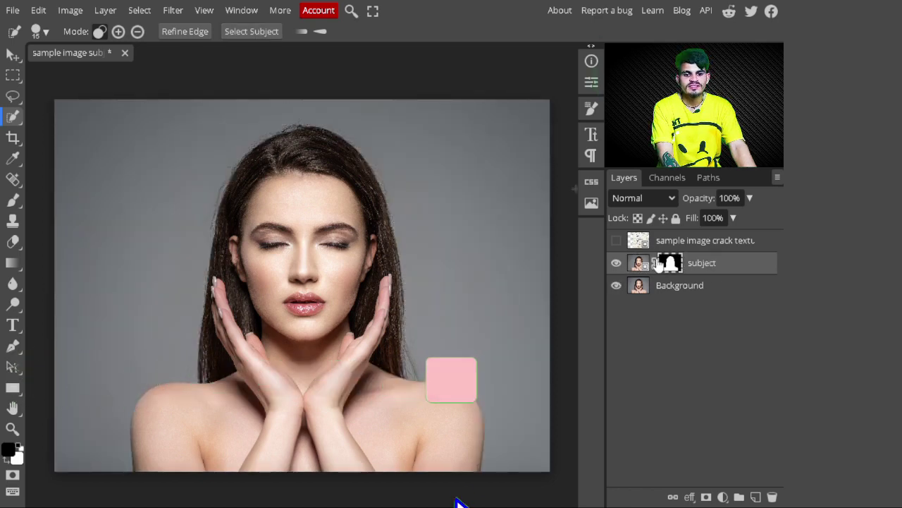
click(616, 241)
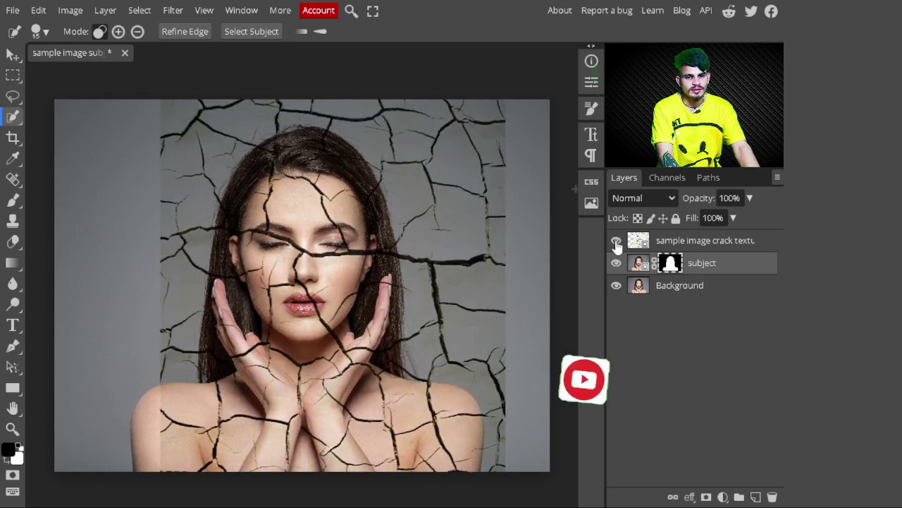
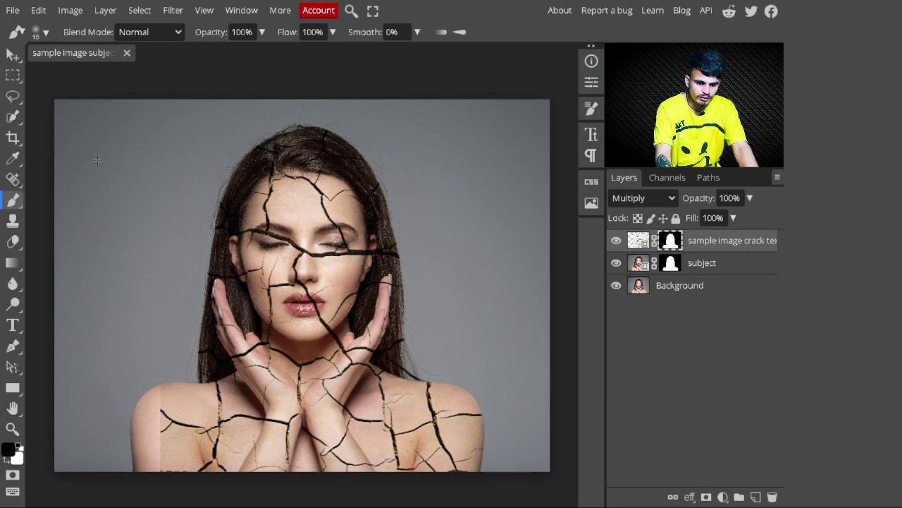
- Paint black on the crack texture's mask with a 1200 px brush to remove cracks from the left half of the hair, face and shoulder
key(bracketright)
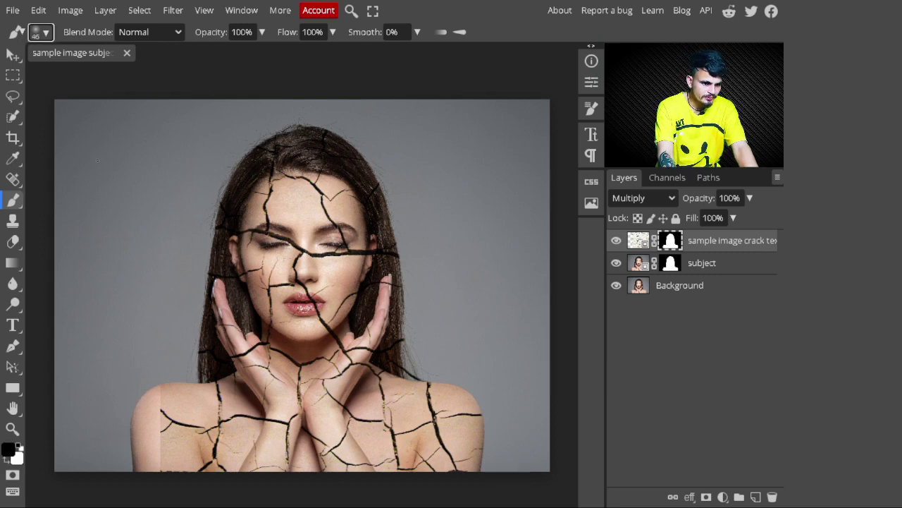
key(bracketright)
key(bracketright)
key(bracketright)
key(bracketright)
key(bracketright)
key(bracketright)
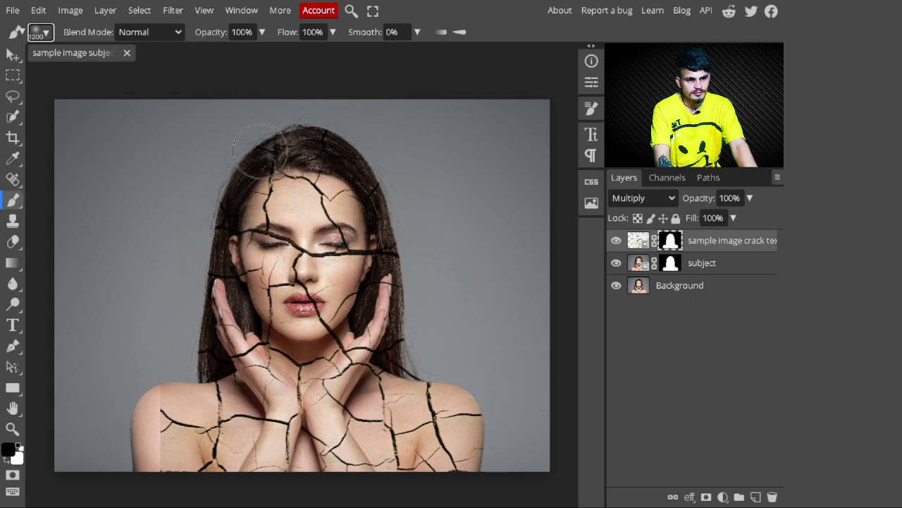
mouse_move(260, 149)
mouse_down()
mouse_move(249, 254)
mouse_move(178, 410)
mouse_move(252, 393)
mouse_move(263, 180)
mouse_move(250, 218)
mouse_up()
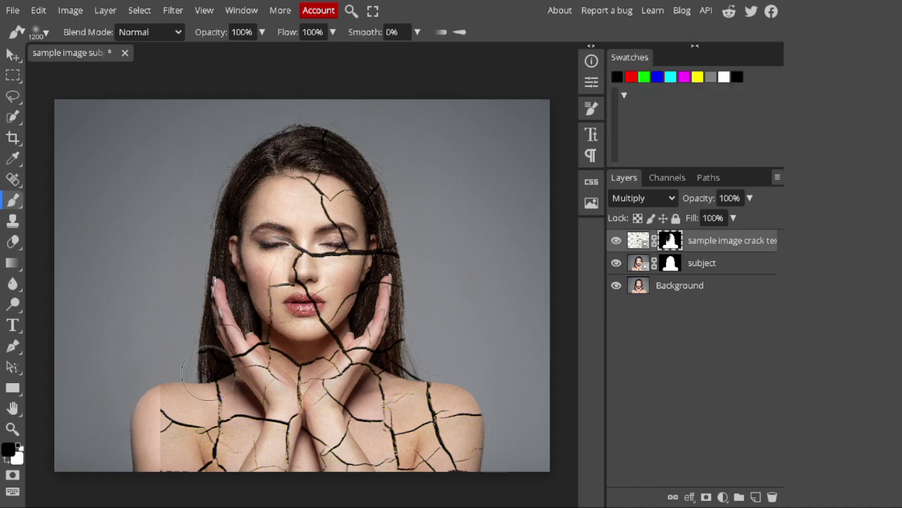
mouse_move(209, 373)
mouse_down()
mouse_move(193, 430)
mouse_move(172, 380)
mouse_move(175, 435)
mouse_move(189, 427)
mouse_move(202, 444)
mouse_move(219, 410)
mouse_move(217, 319)
mouse_move(249, 289)
mouse_up()
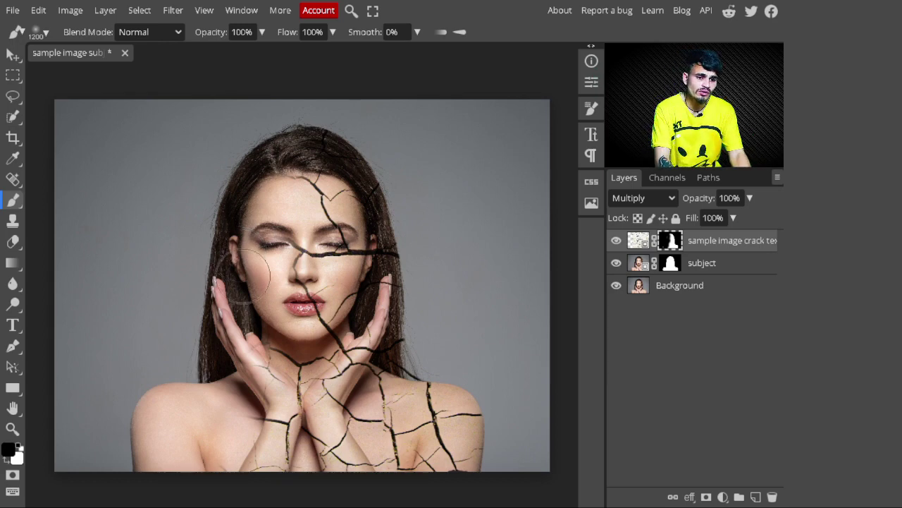
- Paint out the remaining cracks over the hair on the crack texture's mask with a hard round brush at 700 and 300 px
scroll(244, 275, up, 5)
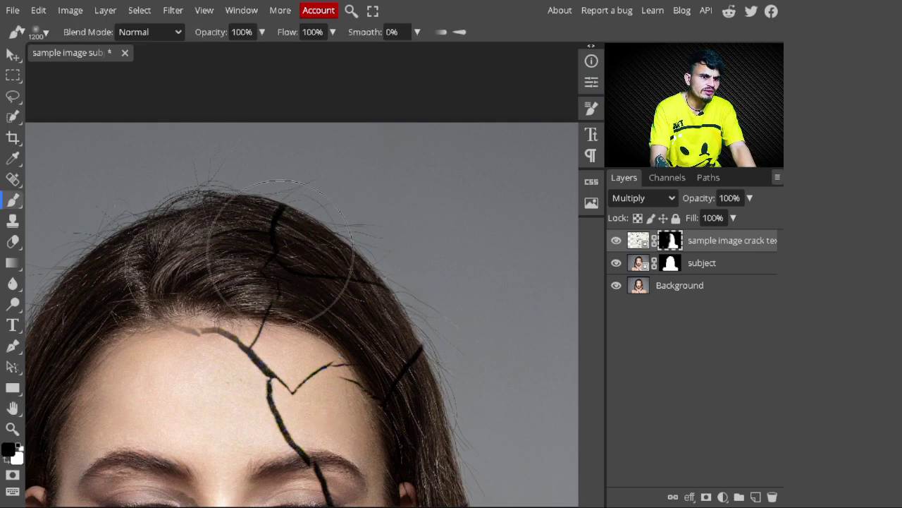
click(38, 32)
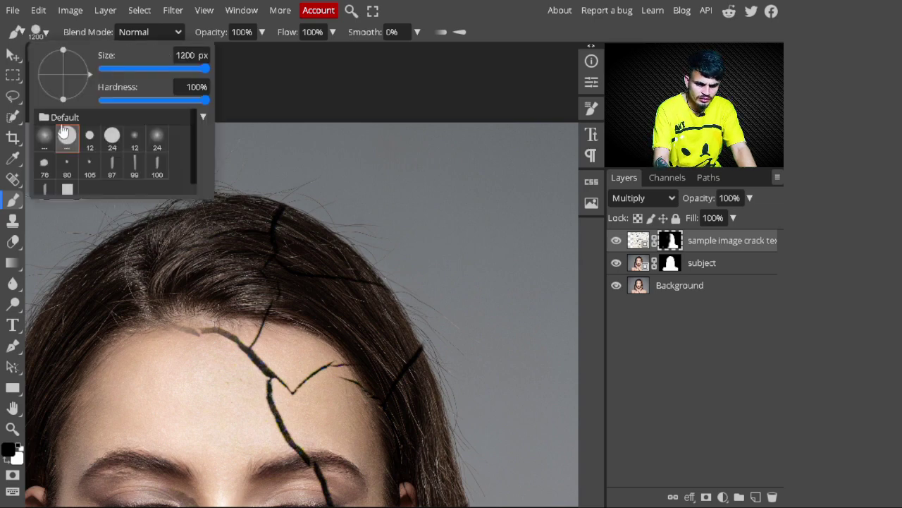
click(64, 132)
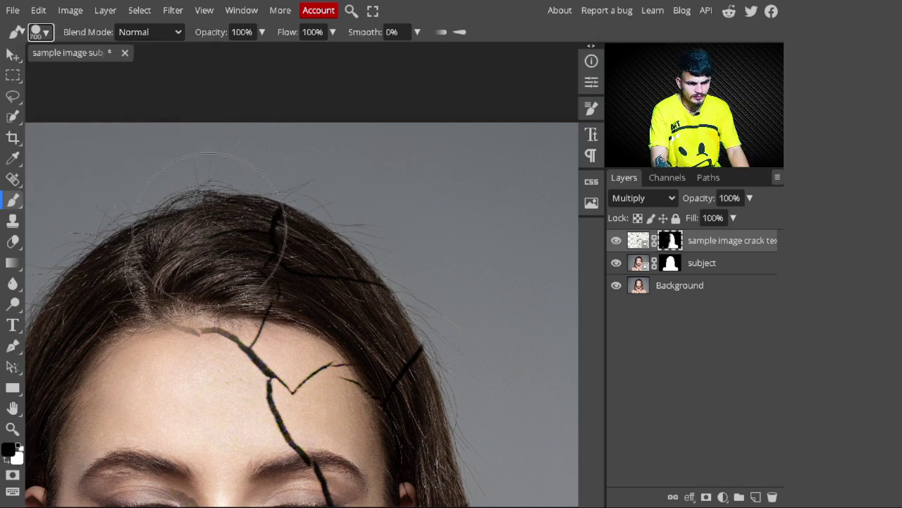
mouse_move(210, 227)
mouse_down()
mouse_move(318, 249)
mouse_move(323, 282)
mouse_move(423, 331)
mouse_move(415, 338)
mouse_move(468, 293)
mouse_up()
scroll(423, 317, down, 6)
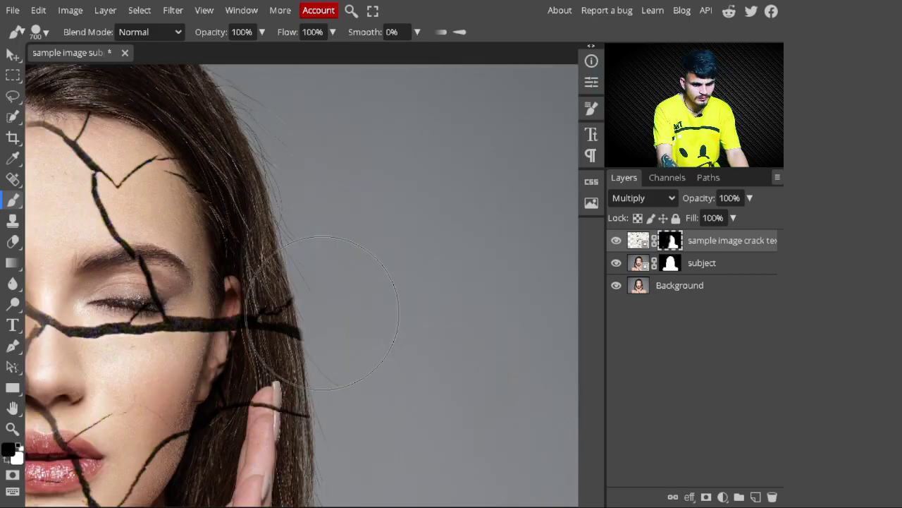
key(space)
drag(340, 355, 232, 368)
key(ctrl+0)
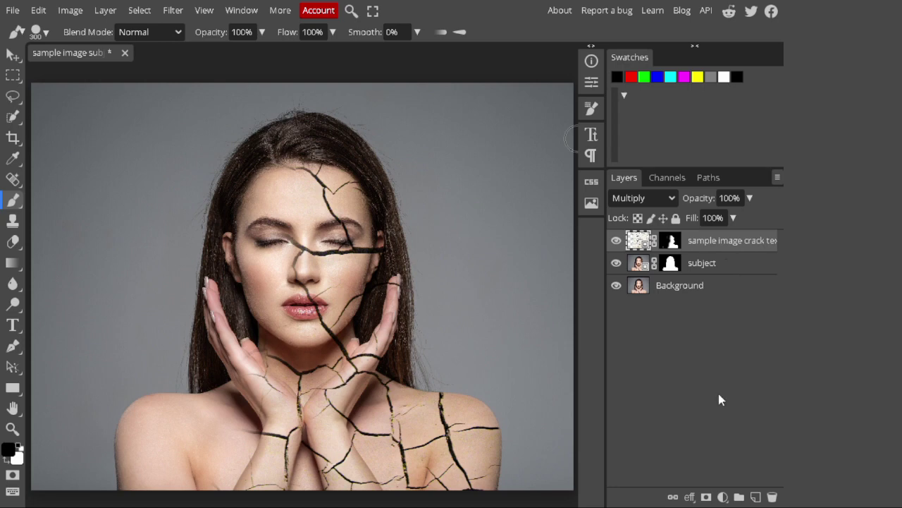
- Add a Hue/Saturation adjustment above the crack texture layer, fully desaturate it, and clip it to the crack texture
click(723, 496)
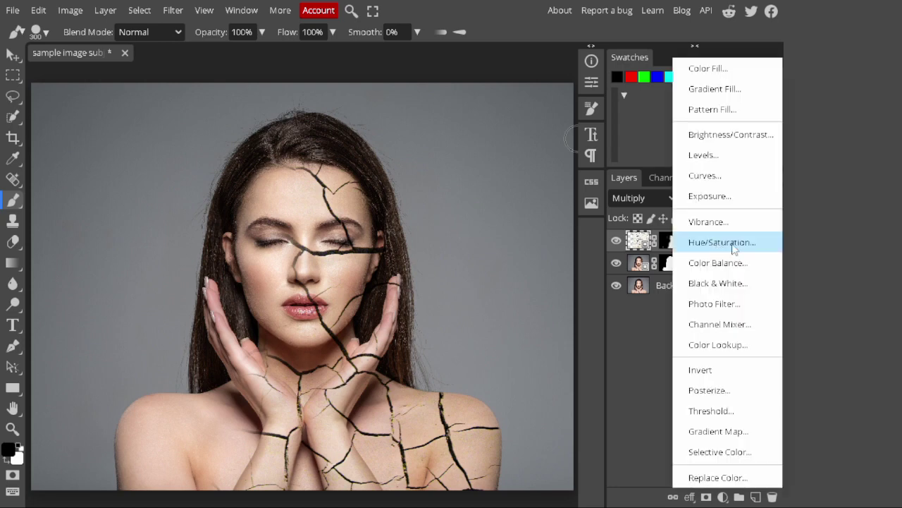
click(722, 243)
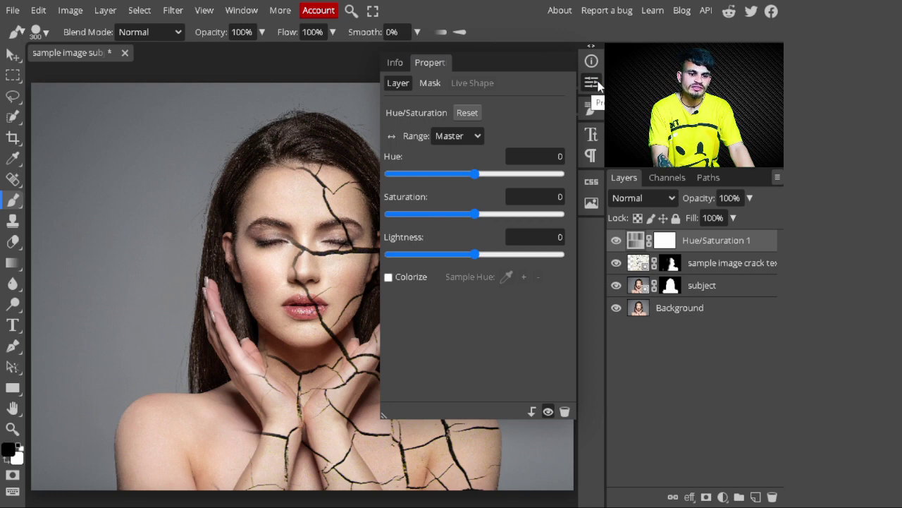
click(391, 213)
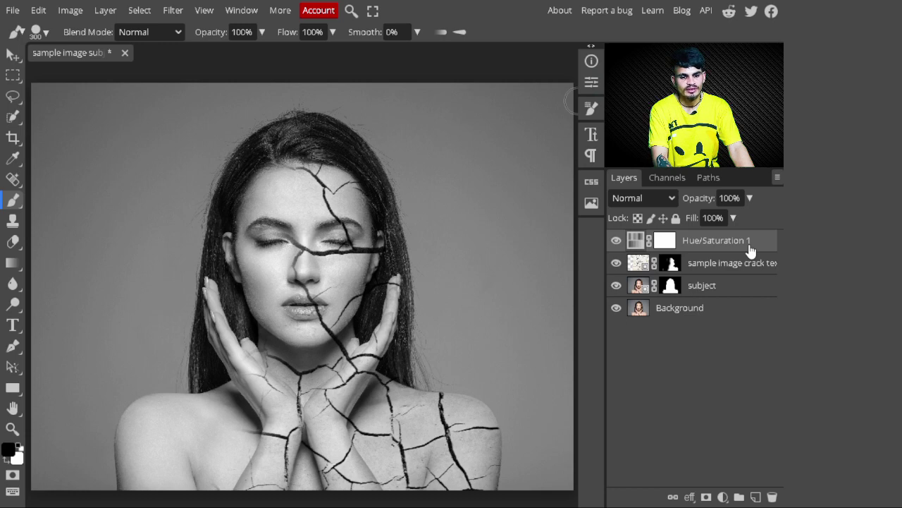
alt+click(750, 251)
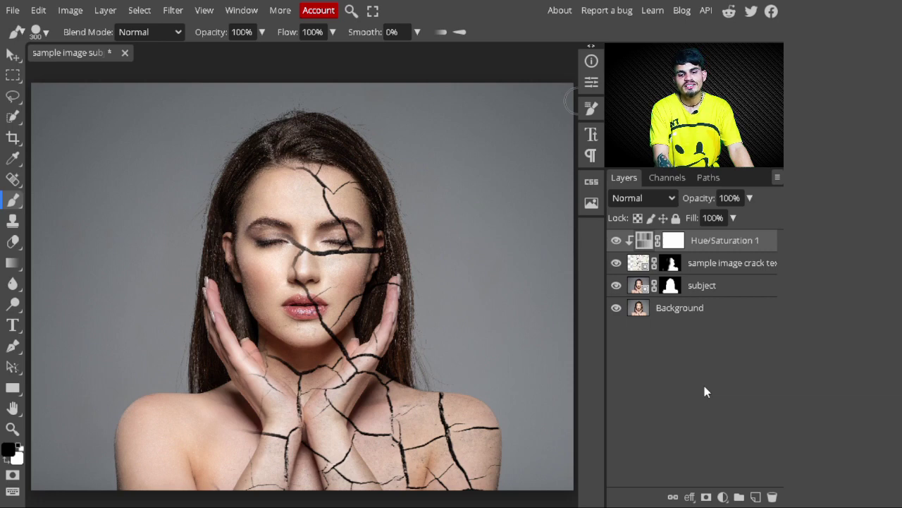
- Add a Color Lookup adjustment layer at the top of the layer stack and apply the Django 25.CUBE LUT
click(722, 497)
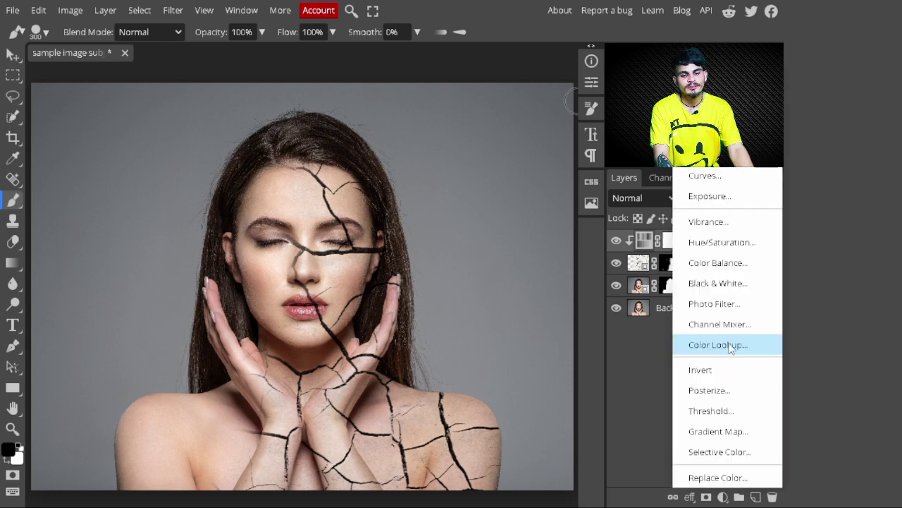
click(730, 346)
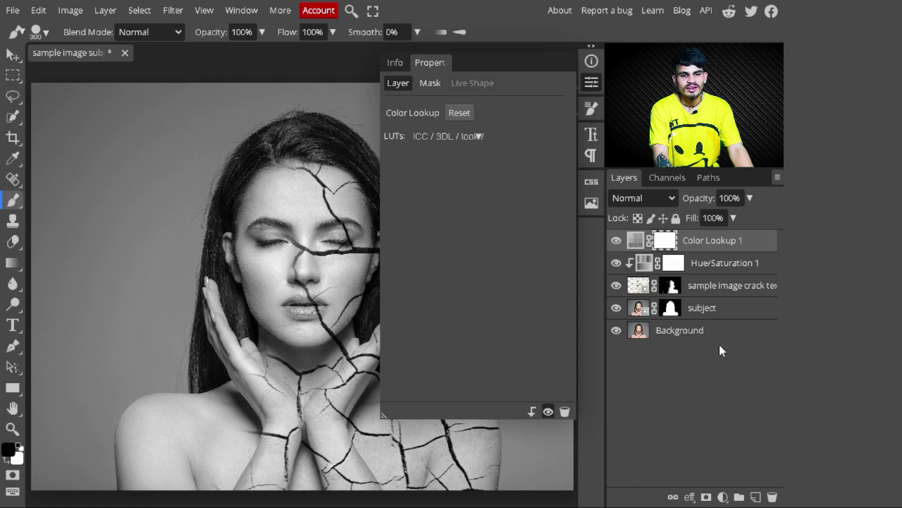
click(479, 136)
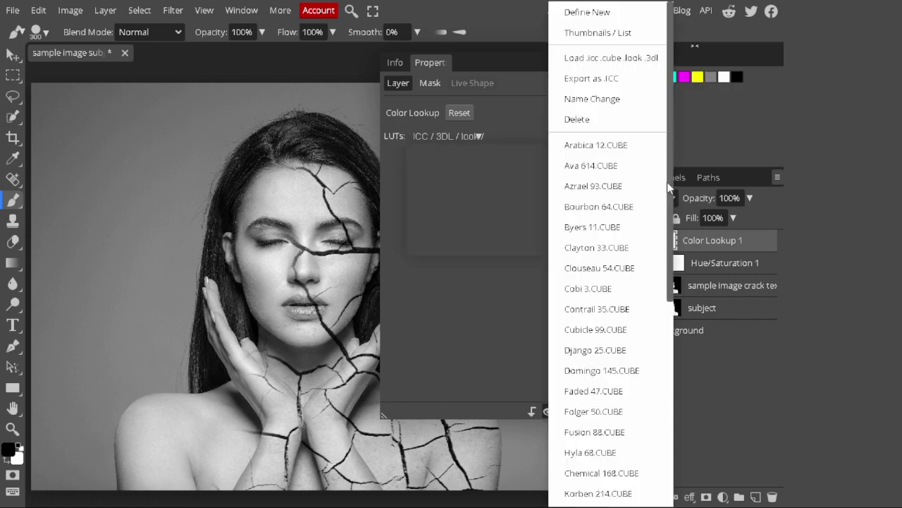
scroll(589, 299, down, 1)
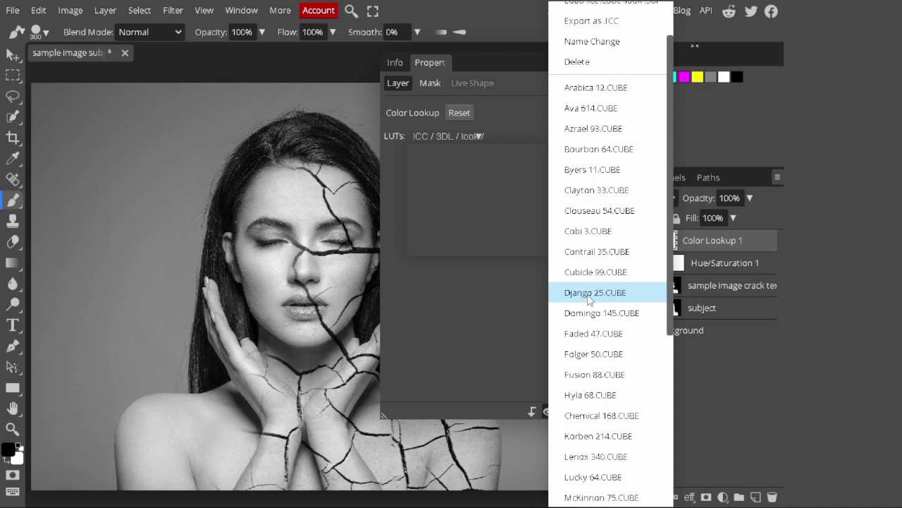
click(588, 292)
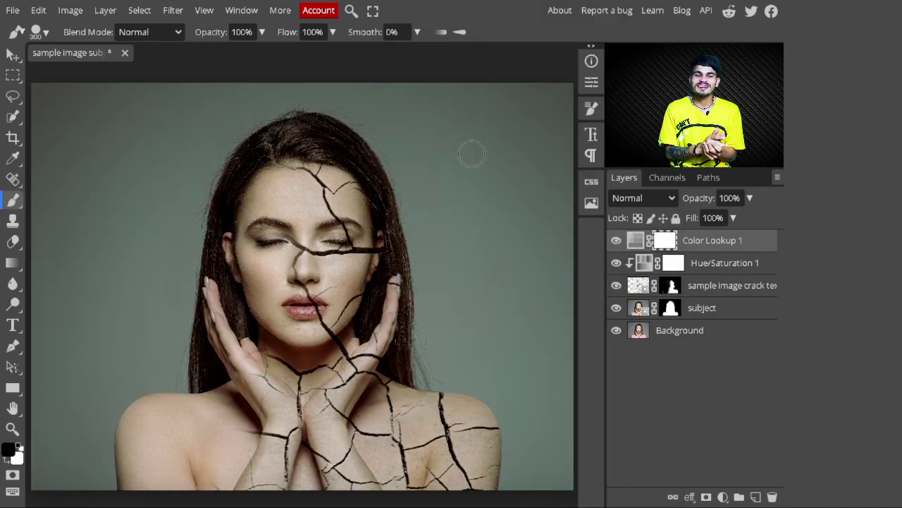